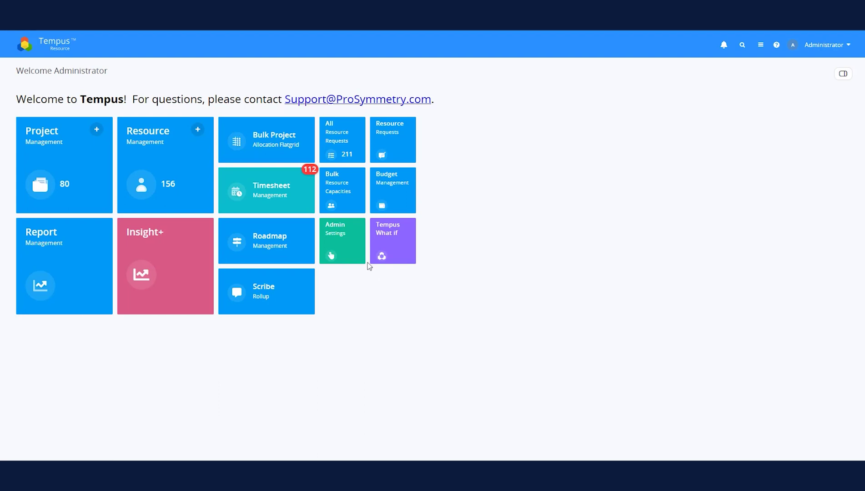
- Open the admin settings' Fiscal Period Management and create a fiscal period with the alias 2023
{"action": "left_click", "coordinate": [336, 246]}
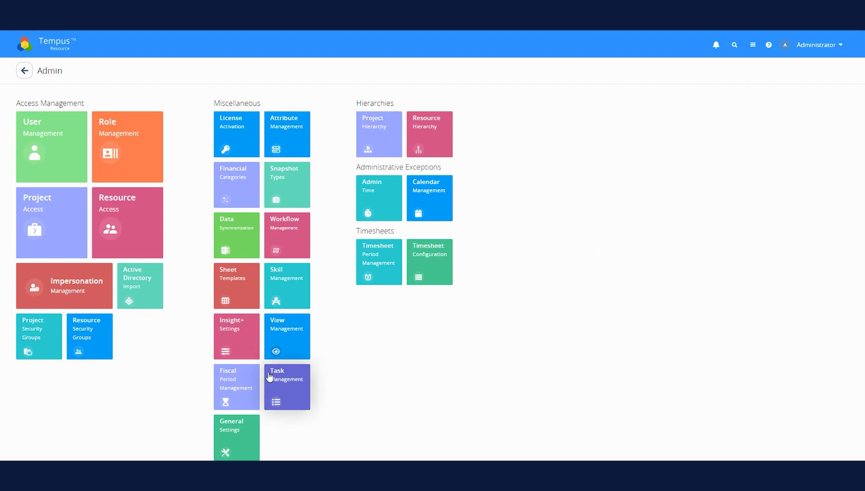
{"action": "left_click", "coordinate": [225, 390]}
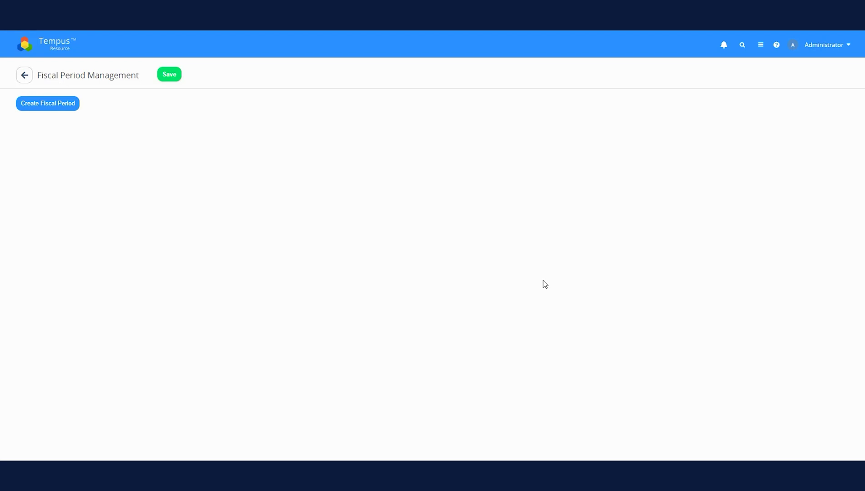
{"action": "left_click", "coordinate": [29, 108]}
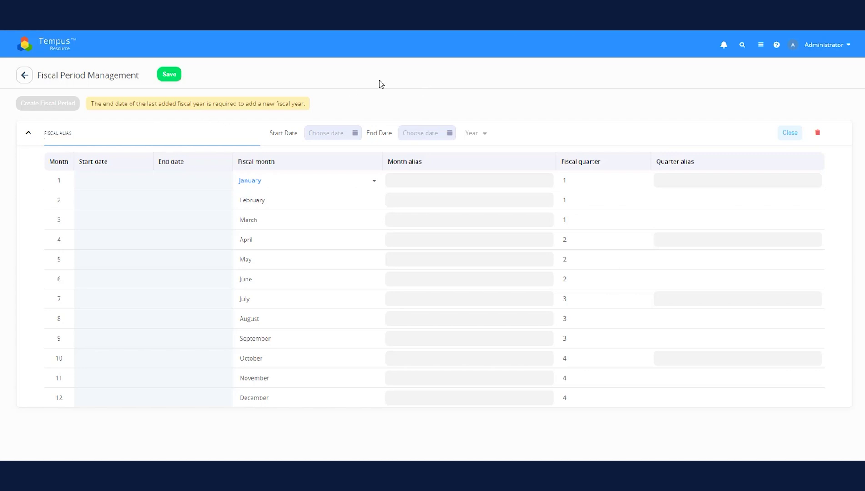
{"action": "type", "text": "2023"}
- Set the start date of the 2023 fiscal period to 03/01/2023
{"action": "left_click", "coordinate": [355, 133]}
{"action": "left_click", "coordinate": [394, 153]}
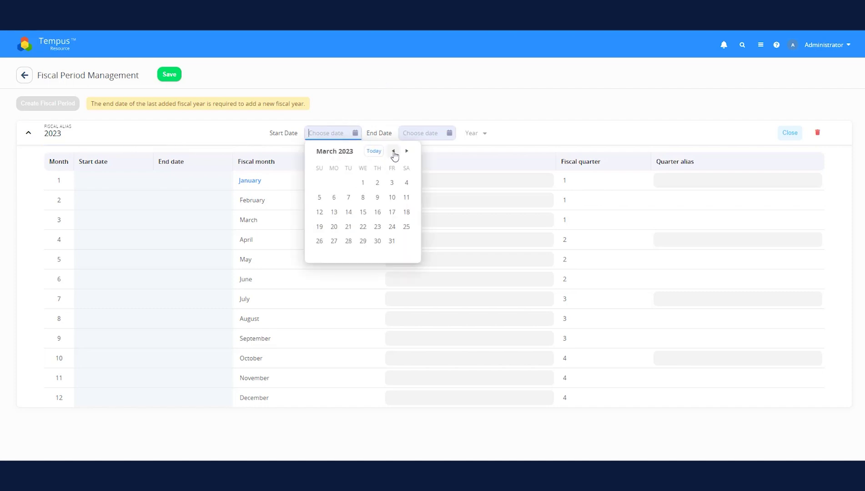
{"action": "left_click", "coordinate": [364, 185]}
- Set the end date of the 2023 fiscal period to 02/29/2024
{"action": "left_click", "coordinate": [427, 133]}
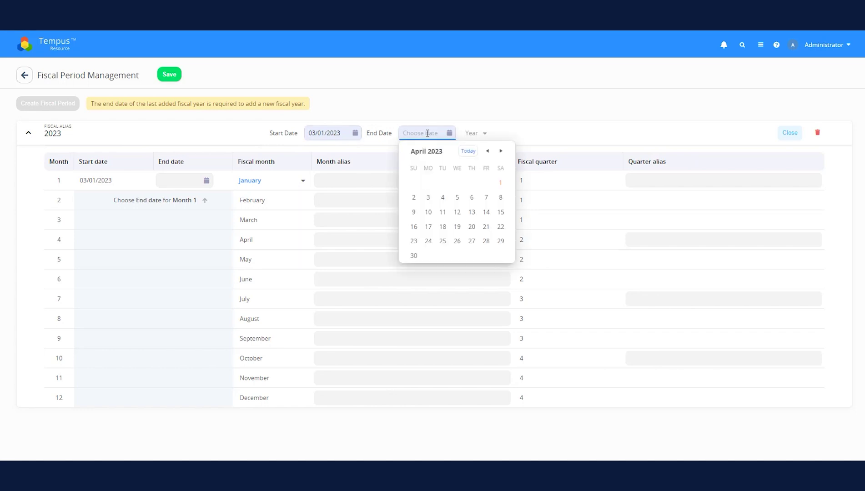
{"action": "left_click", "coordinate": [501, 151]}
{"action": "left_click", "coordinate": [501, 151]}
{"action": "left_click", "coordinate": [501, 151]}
{"action": "left_click", "coordinate": [501, 151]}
{"action": "left_click", "coordinate": [502, 154]}
{"action": "left_click", "coordinate": [506, 154]}
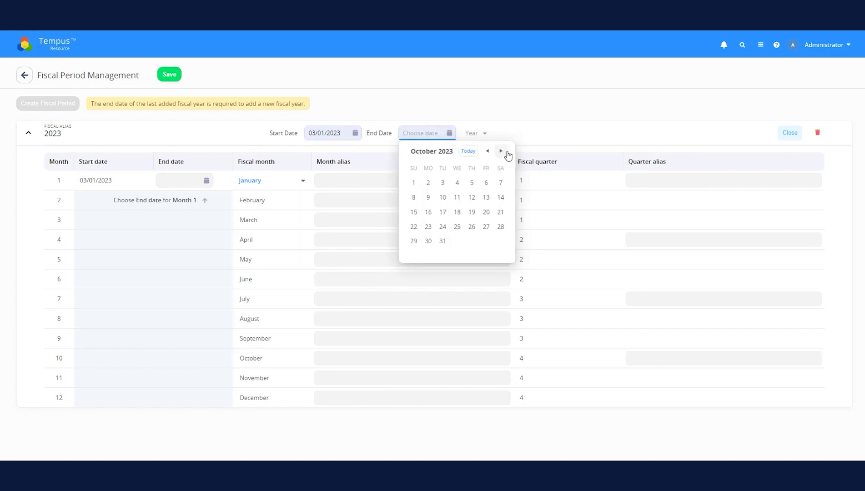
{"action": "left_click", "coordinate": [506, 153]}
{"action": "left_click", "coordinate": [507, 153]}
{"action": "left_click", "coordinate": [506, 153]}
{"action": "left_click", "coordinate": [501, 151]}
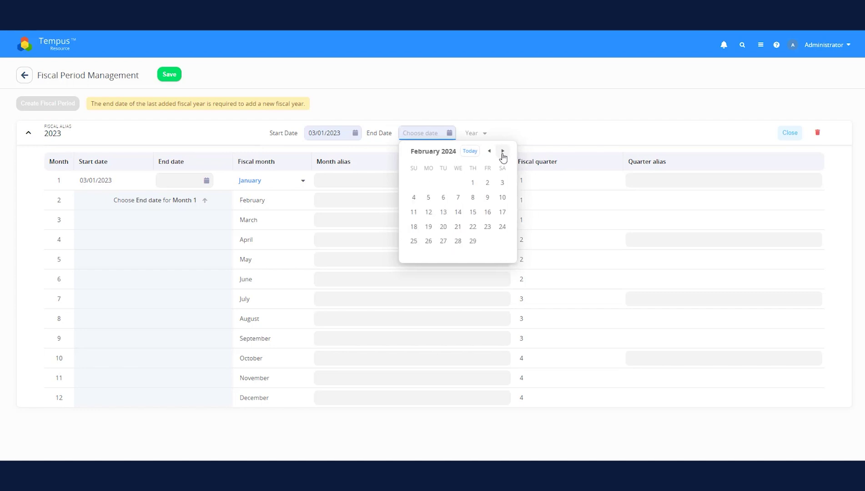
{"action": "left_click", "coordinate": [474, 241]}
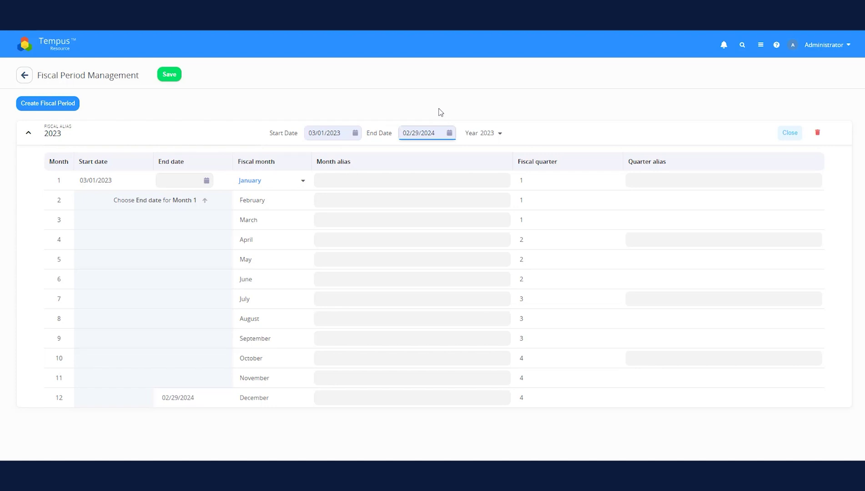
- Check the fiscal period's year options and set the fiscal month of Month 1 to March
{"action": "left_click", "coordinate": [500, 136]}
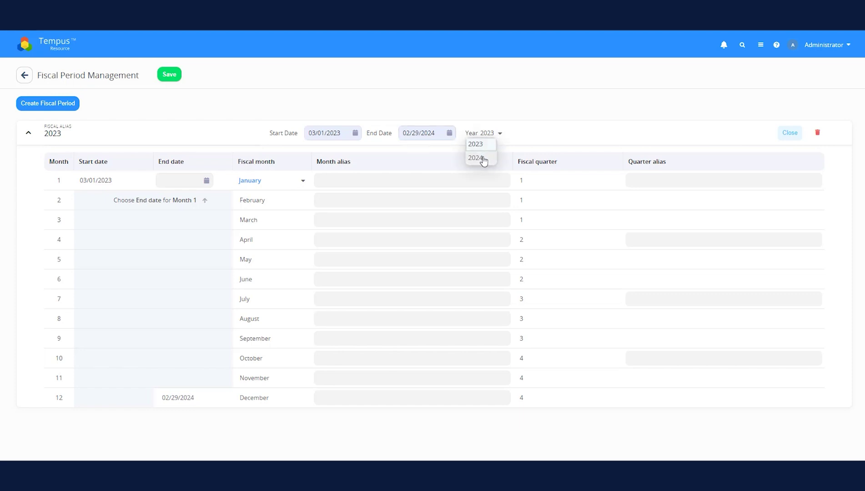
{"action": "left_click", "coordinate": [506, 96]}
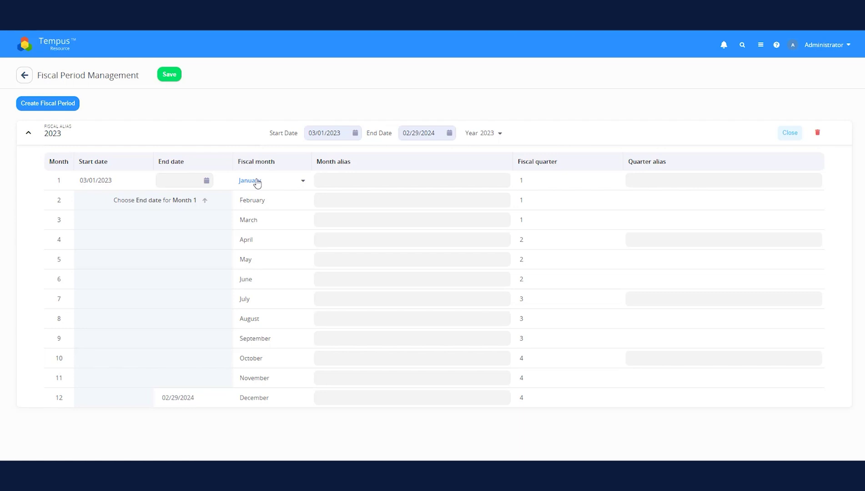
{"action": "left_click", "coordinate": [285, 183]}
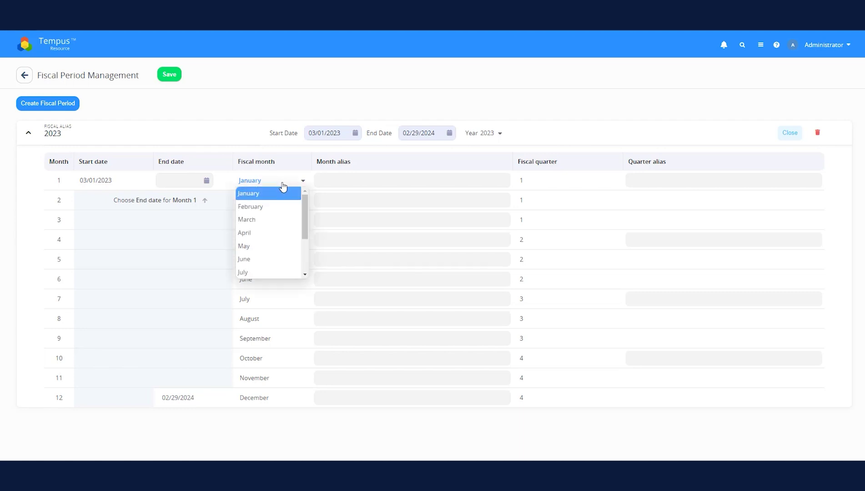
{"action": "left_click", "coordinate": [262, 222]}
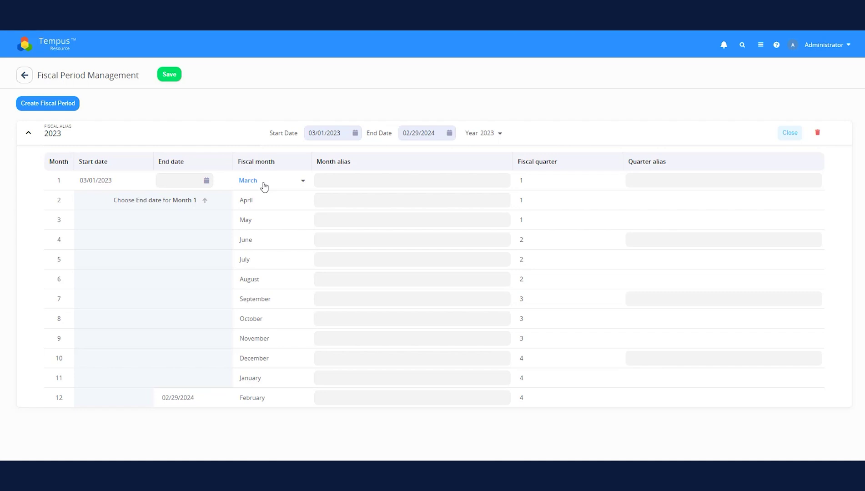
- Set the end dates of Months 1 to 3 to 03/31/2023, 04/30/2023 and 05/31/2023
{"action": "left_click", "coordinate": [198, 182]}
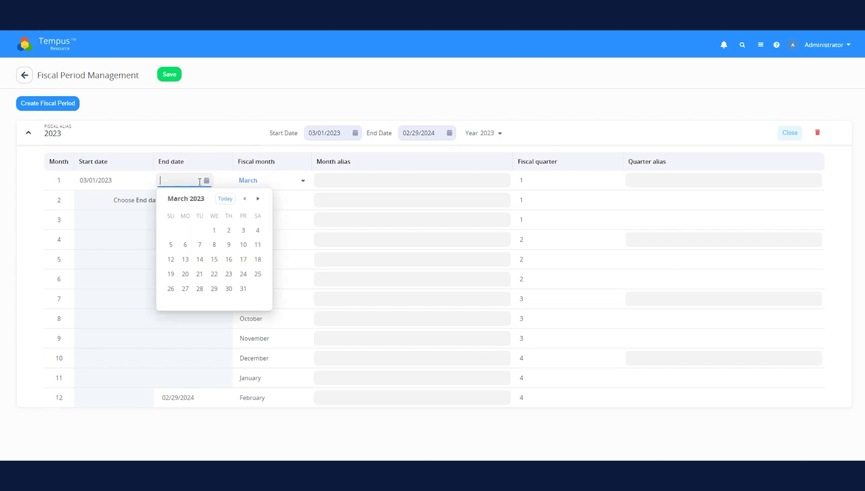
{"action": "left_click", "coordinate": [242, 289]}
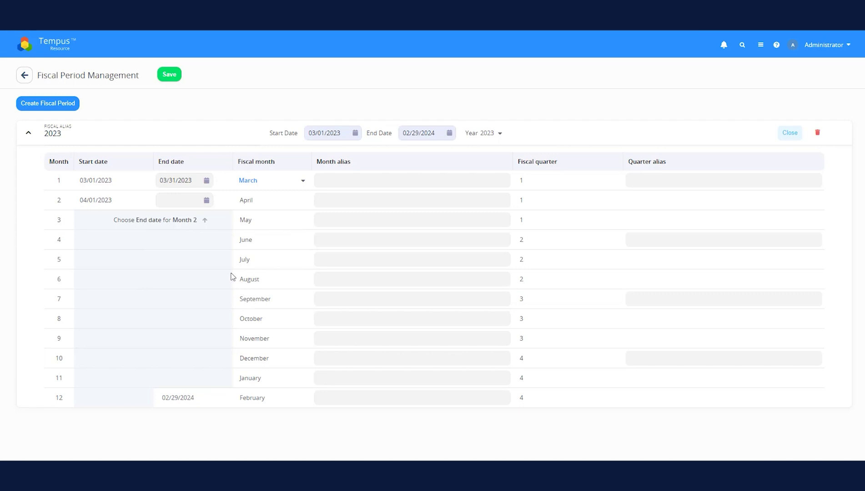
{"action": "left_click", "coordinate": [186, 197]}
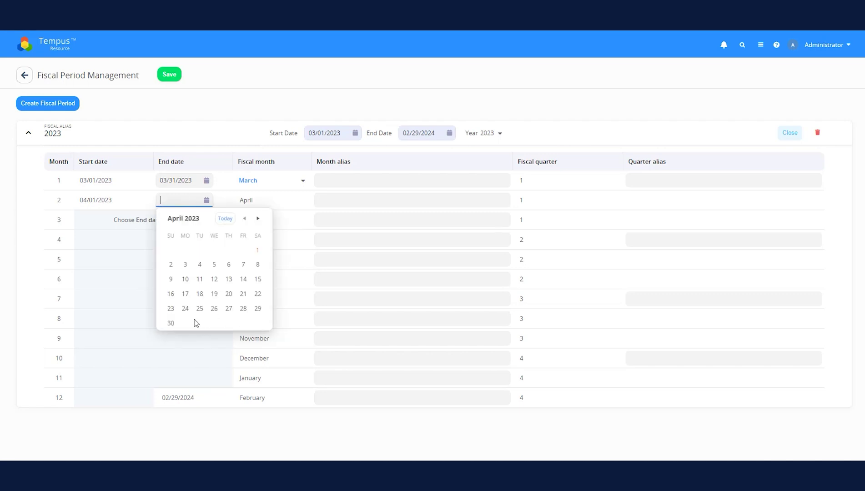
{"action": "left_click", "coordinate": [170, 323]}
{"action": "left_click", "coordinate": [200, 223]}
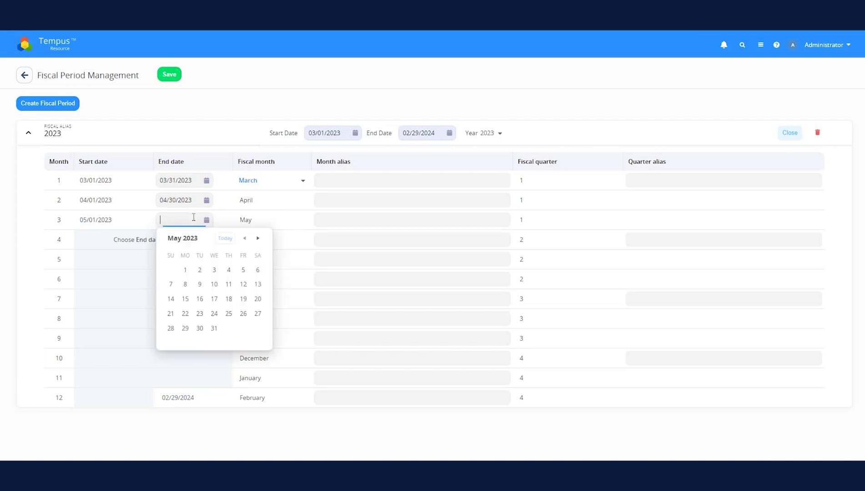
{"action": "left_click", "coordinate": [215, 329]}
- Set the end dates of Months 4 to 6 to 06/30/2023, 07/31/2023 and 08/31/2023
{"action": "left_click", "coordinate": [195, 239]}
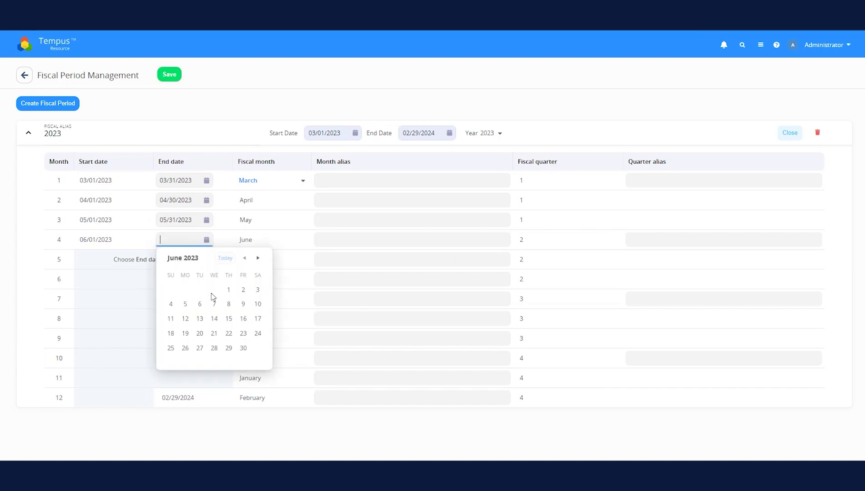
{"action": "left_click", "coordinate": [243, 350]}
{"action": "left_click", "coordinate": [189, 259]}
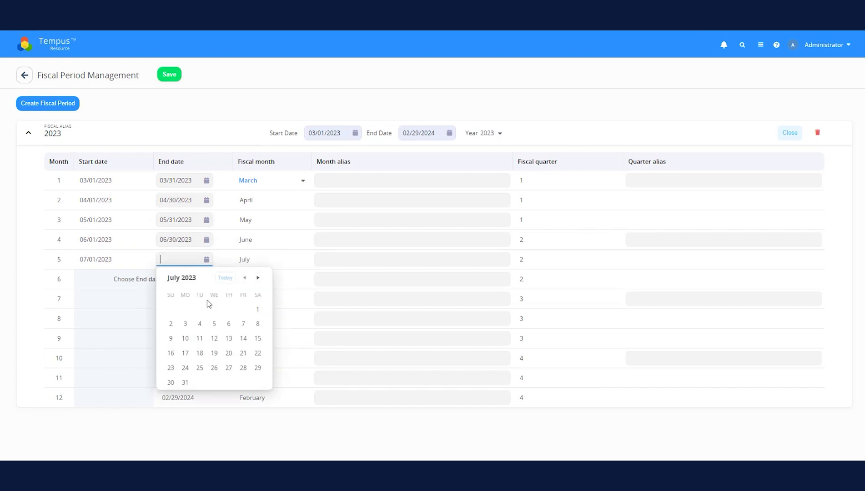
{"action": "left_click", "coordinate": [187, 383]}
{"action": "left_click", "coordinate": [198, 279]}
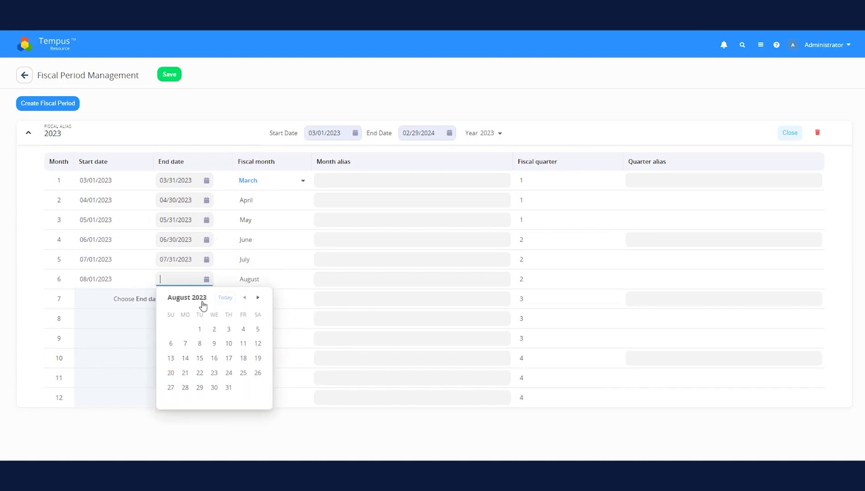
{"action": "left_click", "coordinate": [228, 387]}
- Set the end dates of Months 7 to 9 to 09/30/2023, 10/31/2023 and 11/30/2023
{"action": "left_click", "coordinate": [189, 299]}
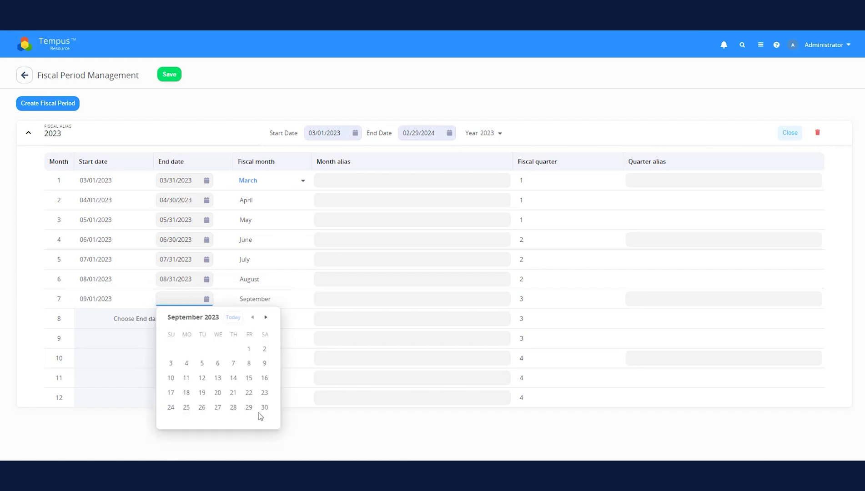
{"action": "left_click", "coordinate": [262, 409]}
{"action": "left_click", "coordinate": [191, 317]}
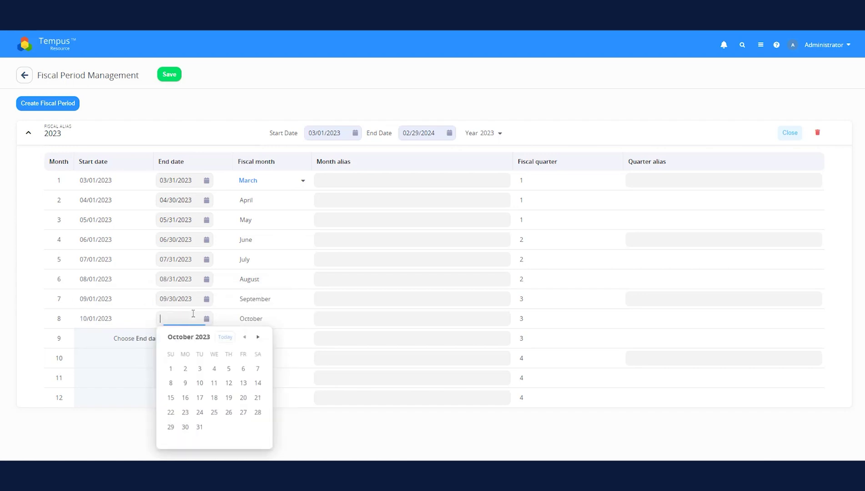
{"action": "left_click", "coordinate": [202, 428]}
{"action": "left_click", "coordinate": [199, 336]}
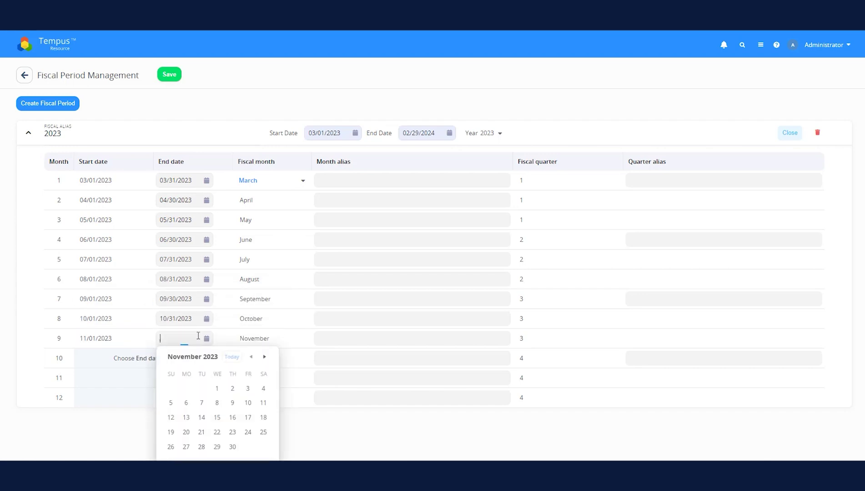
{"action": "left_click", "coordinate": [233, 447]}
- Set the end dates of Months 10 and 11 to 12/31/2023 and 01/31/2024
{"action": "left_click", "coordinate": [193, 358]}
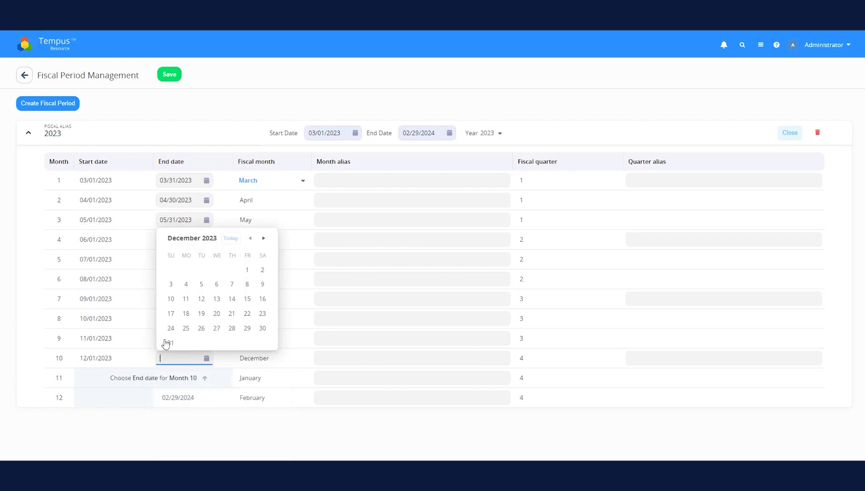
{"action": "left_click", "coordinate": [170, 344]}
{"action": "left_click", "coordinate": [194, 375]}
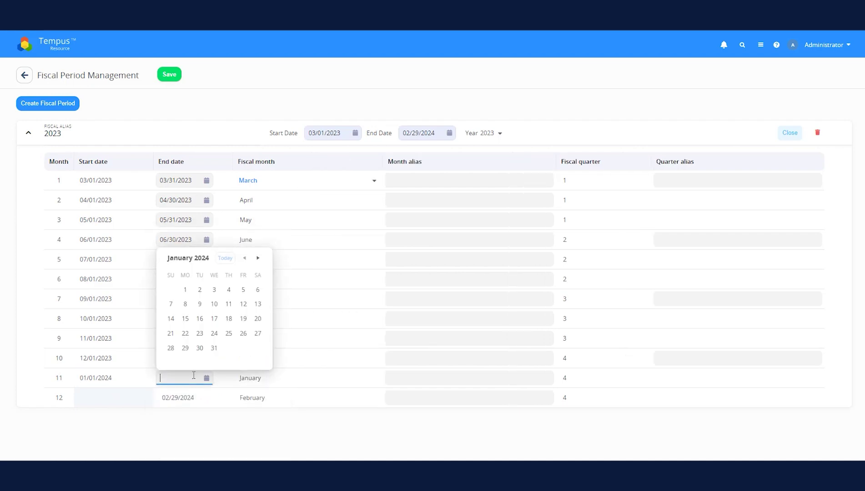
{"action": "left_click", "coordinate": [213, 350]}
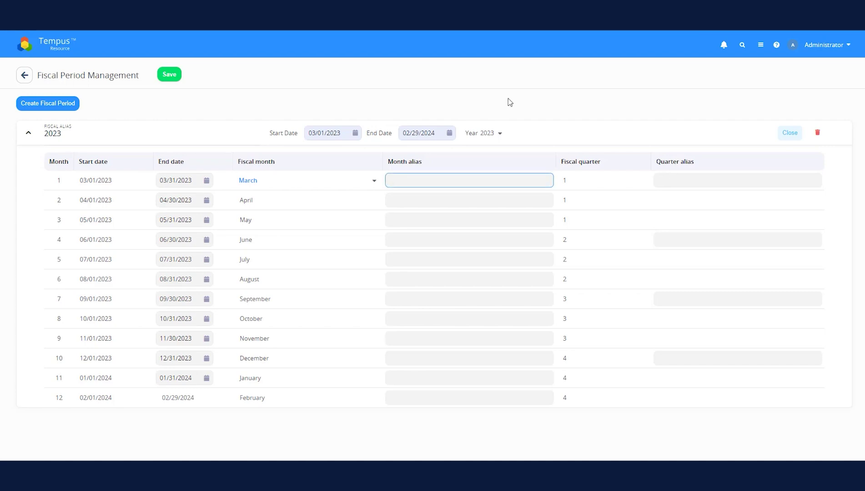
{"action": "type", "text": "MAR"}
{"action": "key", "text": "BackSpace"}
{"action": "key", "text": "BackSpace"}
{"action": "key", "text": "BackSpace"}
- Enter the month aliases M1 for Month 1, M2 for Month 2 and M12 for Month 12
{"action": "type", "text": "M1"}
{"action": "left_click", "coordinate": [491, 196]}
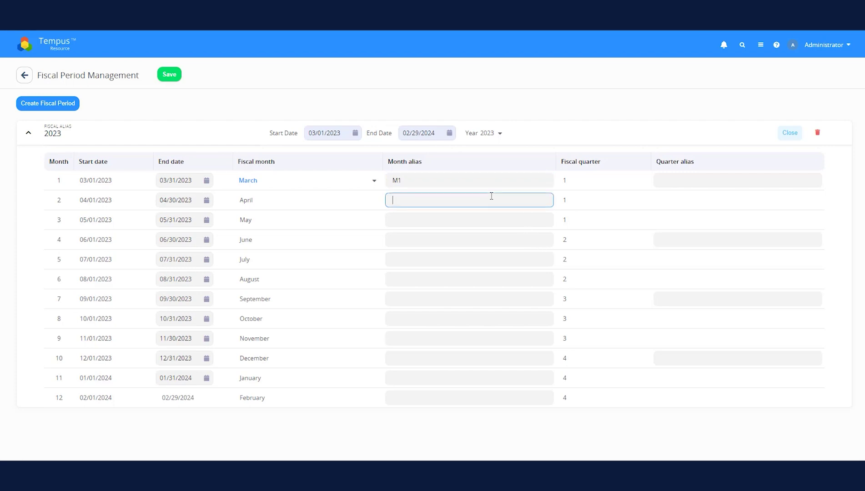
{"action": "type", "text": "M2"}
{"action": "left_click", "coordinate": [447, 397]}
{"action": "type", "text": "M12"}
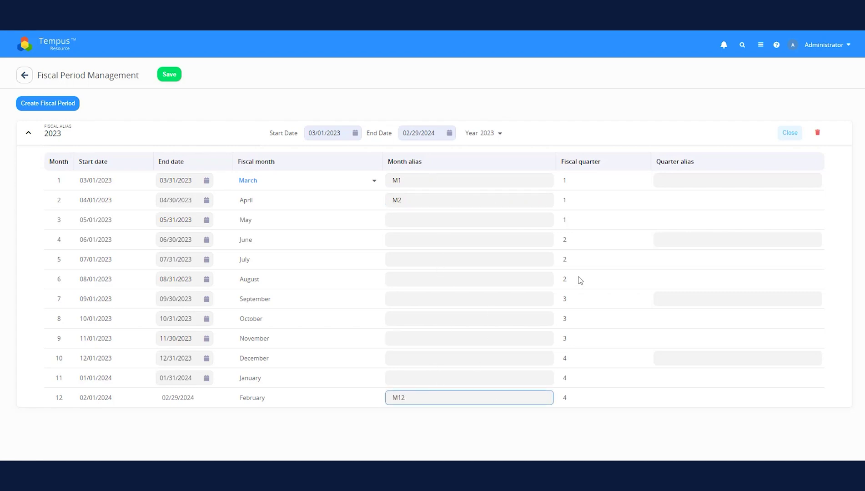
- Enter the quarter aliases Q1, Q2, Q3 and Q4 for fiscal quarters 1 to 4
{"action": "left_click", "coordinate": [687, 180]}
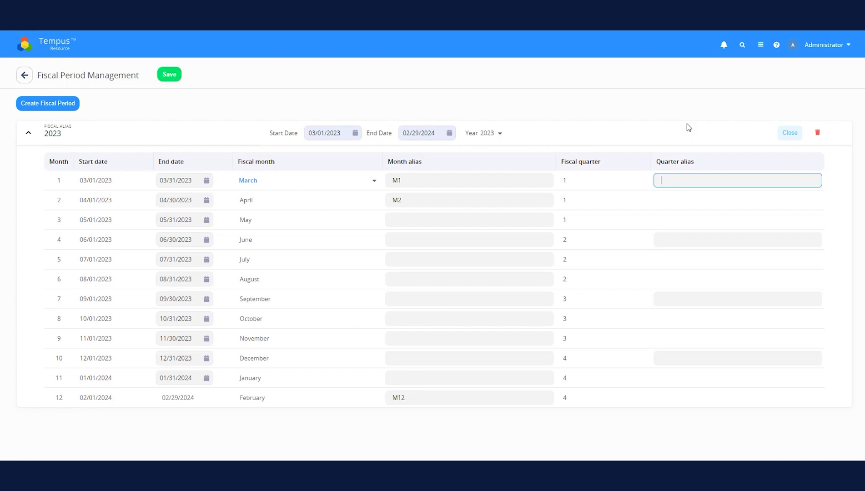
{"action": "type", "text": "Q1"}
{"action": "left_click", "coordinate": [690, 239]}
{"action": "type", "text": "Q2"}
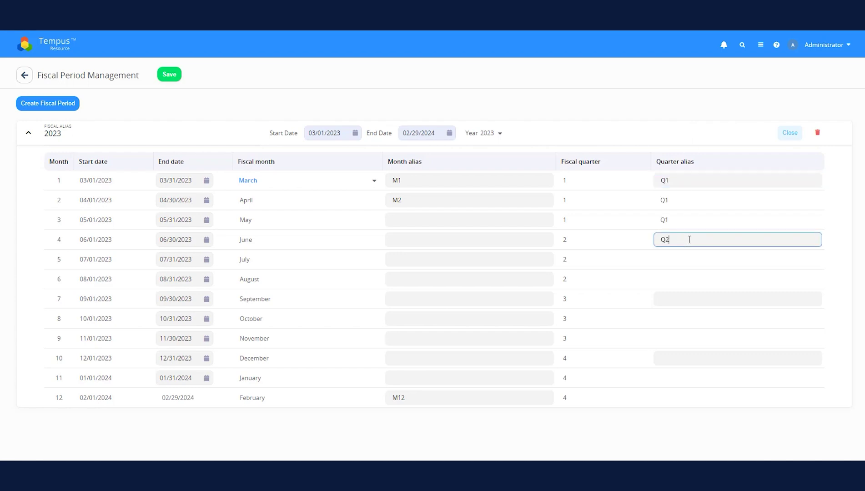
{"action": "left_click", "coordinate": [704, 302]}
{"action": "type", "text": "Q3"}
{"action": "left_click", "coordinate": [683, 360]}
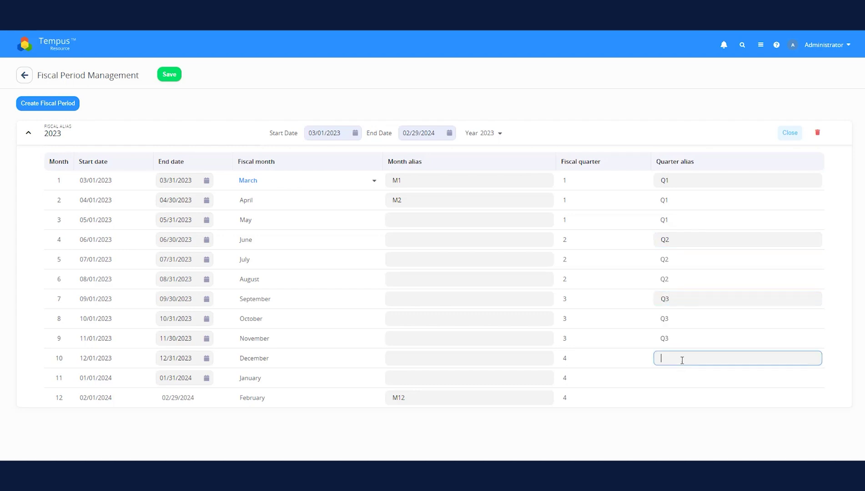
{"action": "type", "text": "Q4"}
{"action": "left_click", "coordinate": [675, 436]}
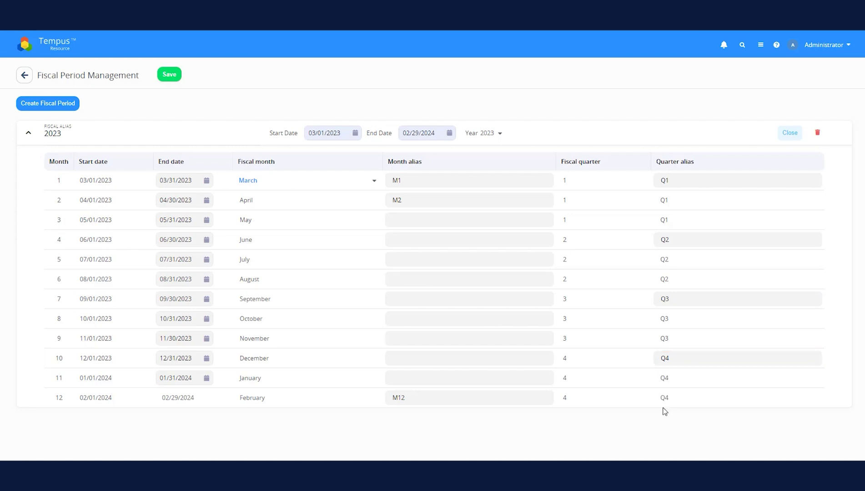